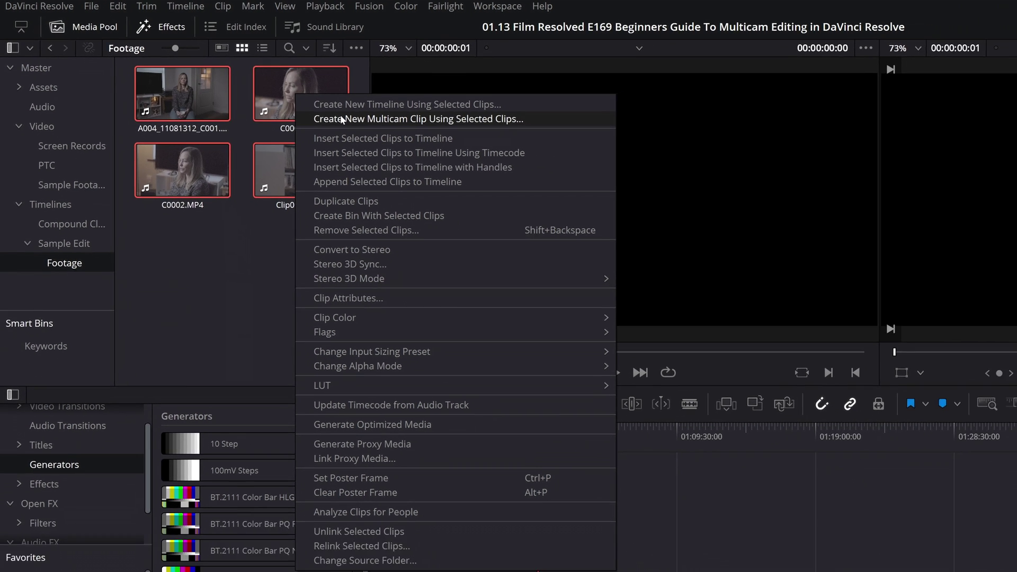
Create a new multicam clip from the four selected Footage bin clips.
left_click(279, 97)
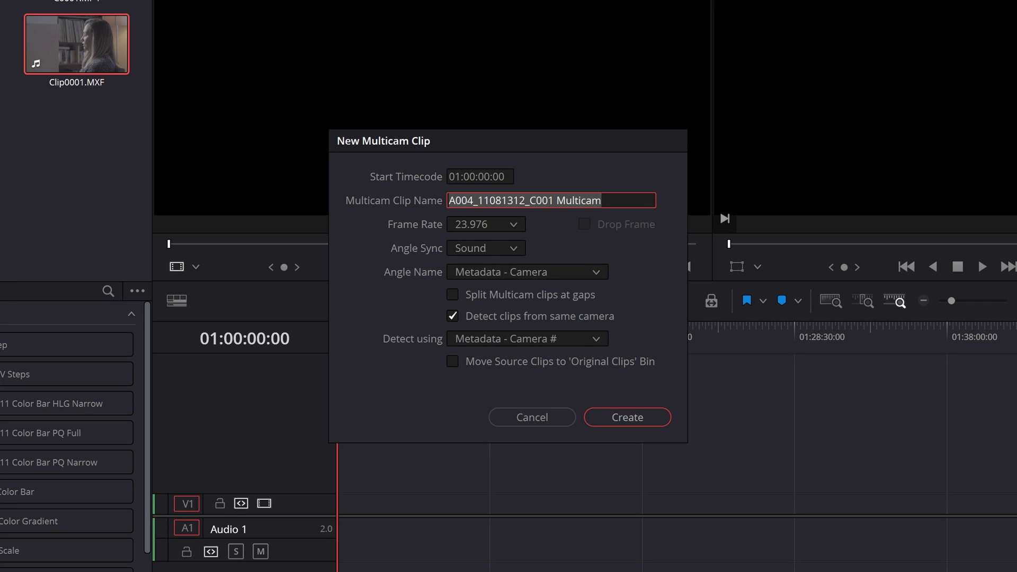
Place the cursor in the Multicam Clip Name field to edit the default name.
left_click(536, 201)
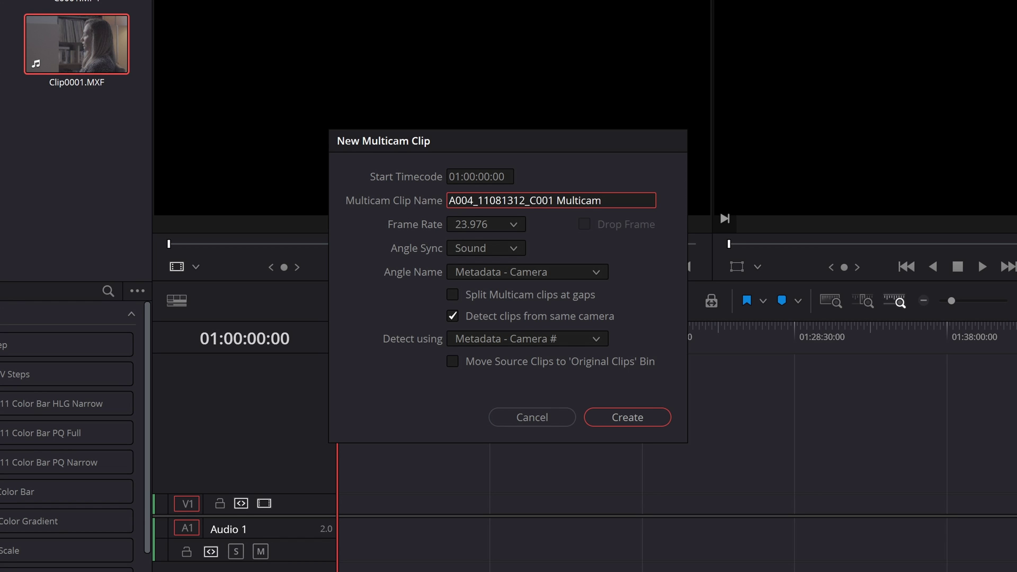
Replace the camera-file prefix with 'Name Interview' so the clip becomes 'Name Interview Multicam'.
left_click_drag(553, 200, 444, 202)
type("Name I")
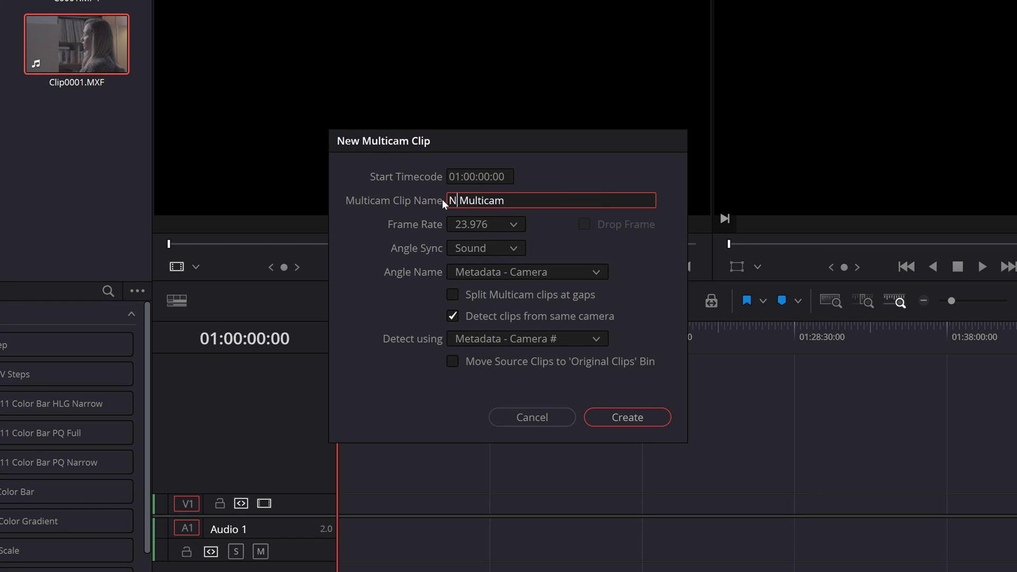
type("nterview")
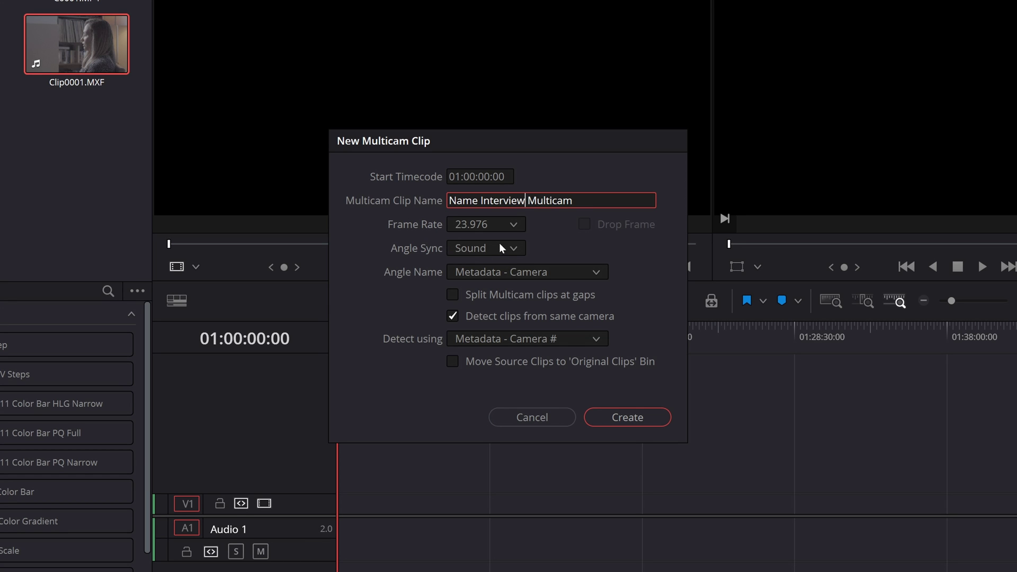
left_click(513, 249)
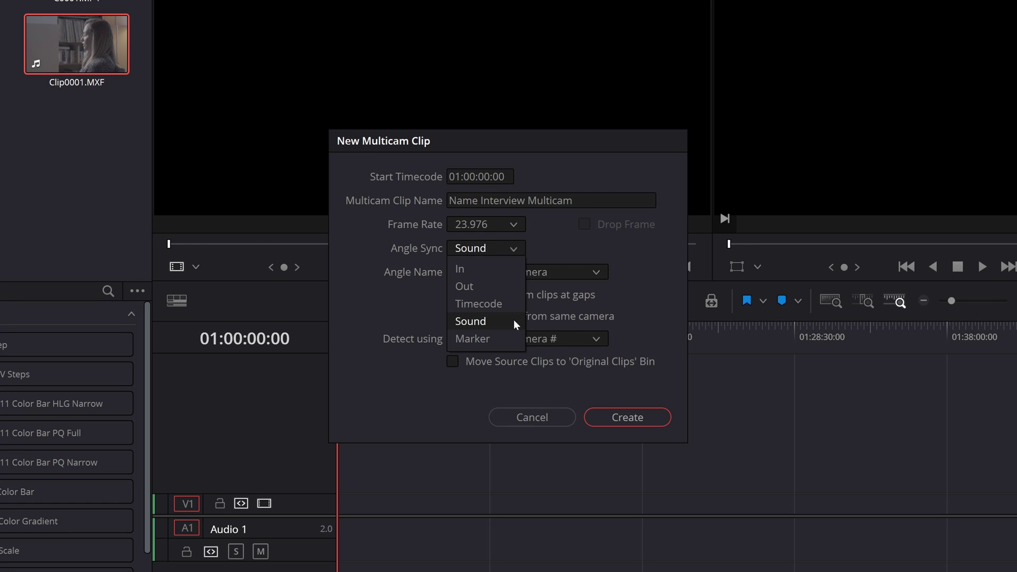
left_click(514, 321)
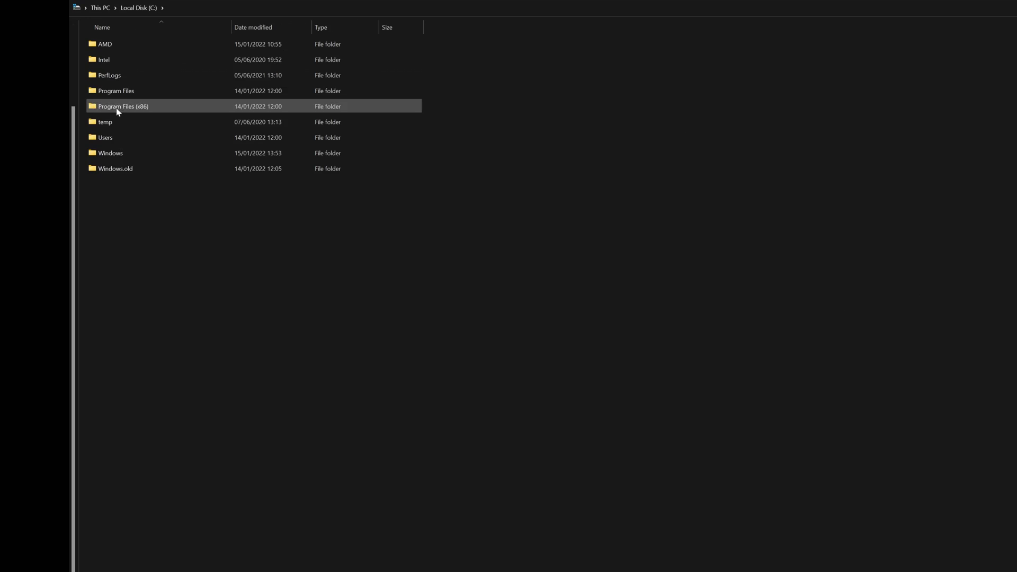
double_click(118, 106)
double_click(125, 120)
Open DaVinci Resolve.pdf from the Resolve install's Documents folder.
double_click(117, 80)
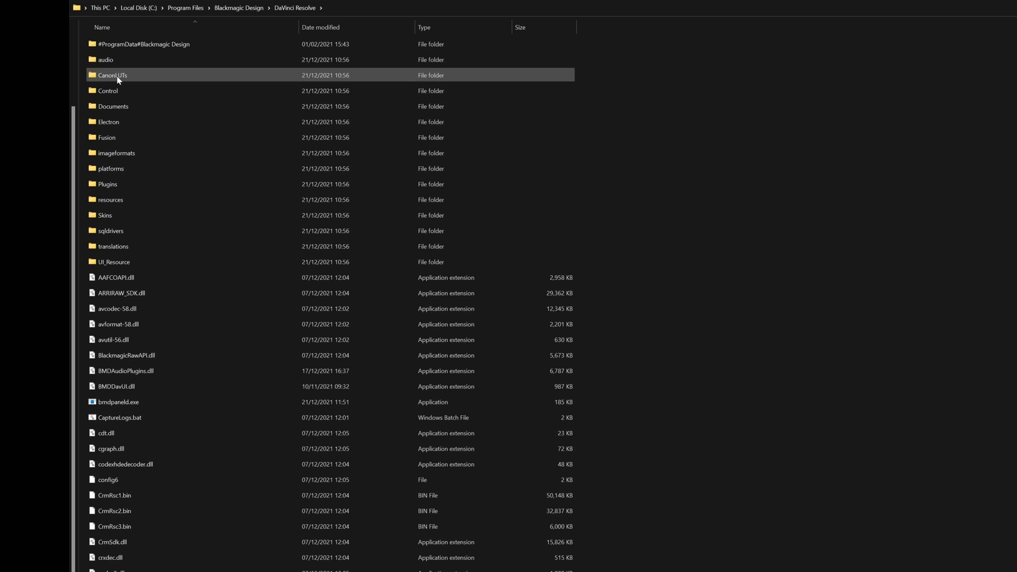
double_click(113, 106)
double_click(120, 43)
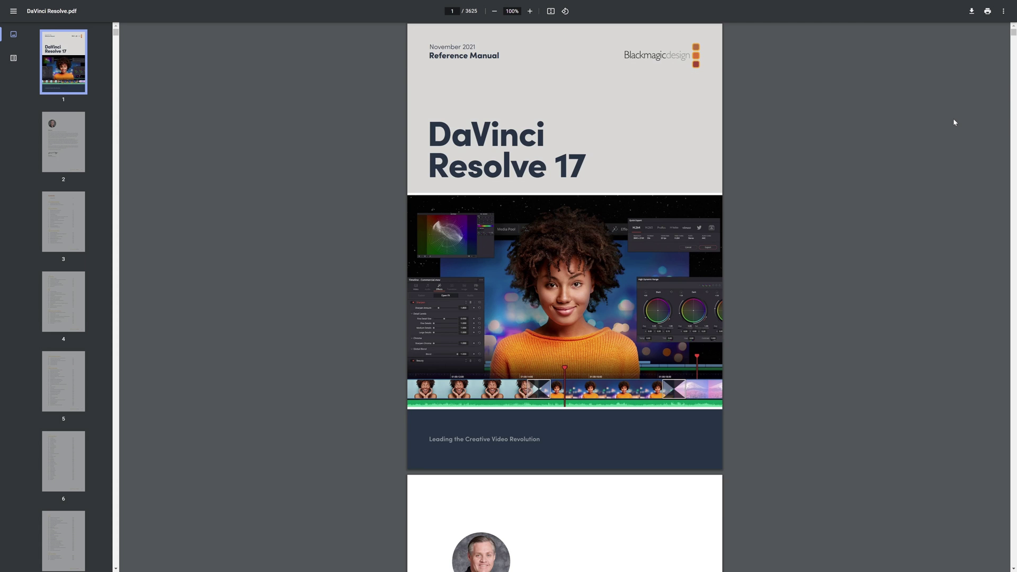
Search the manual for 'multicam' until the multicam clip creation instructions appear.
key("Return")
left_click(985, 9)
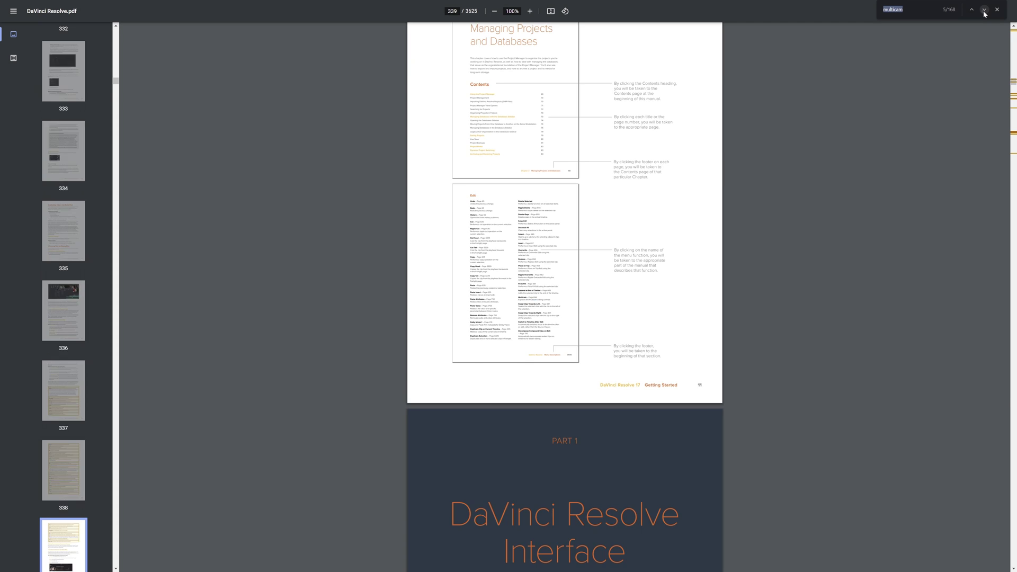
left_click(985, 10)
left_click(984, 10)
left_click(984, 9)
scroll(688, 274, "up", 5)
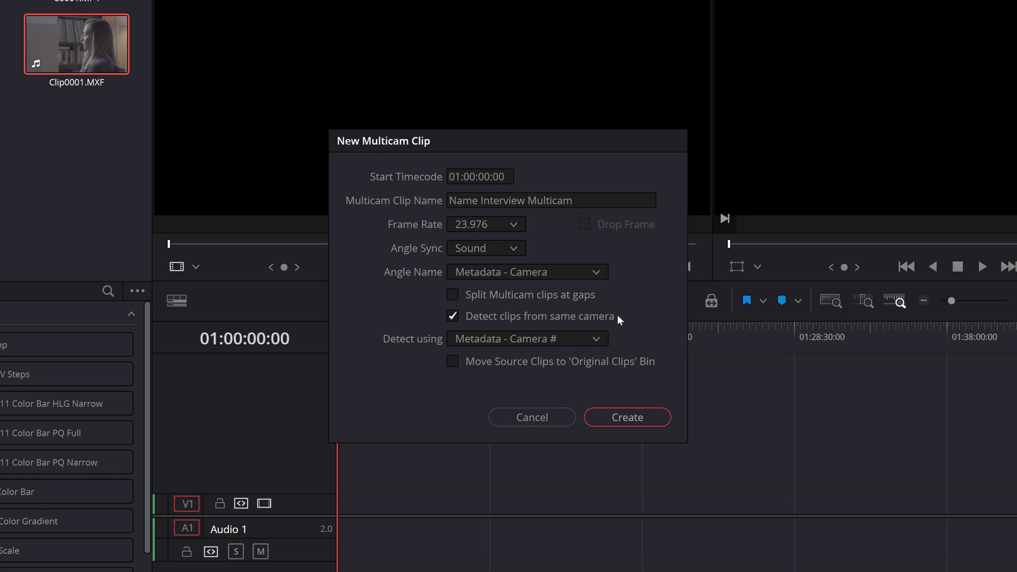
Show the Detect using options for same-camera clips in the multicam settings.
left_click(602, 341)
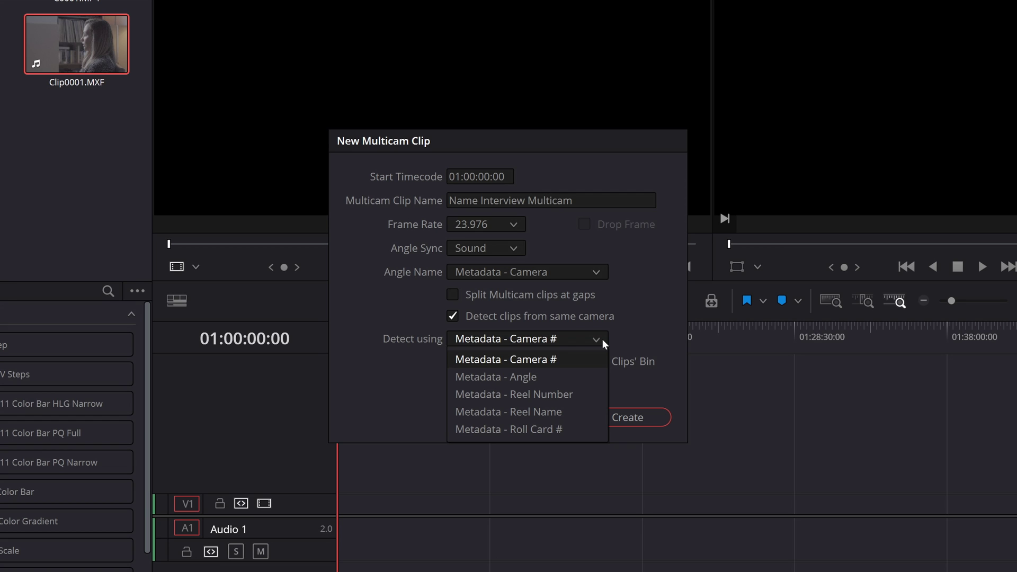
Keep Metadata - Camera # detection and create the Name Interview Multicam clip.
left_click(602, 339)
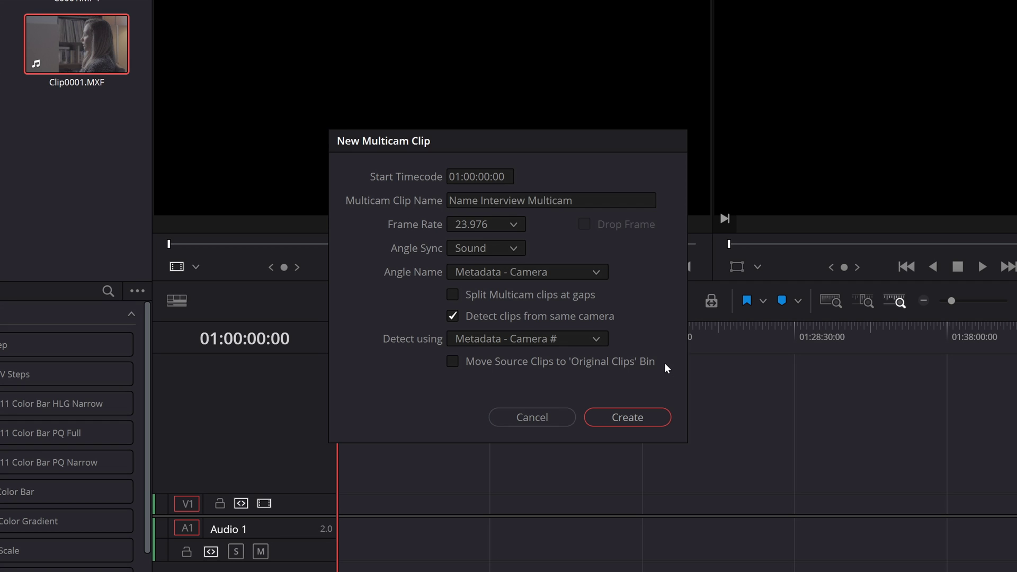
left_click(631, 417)
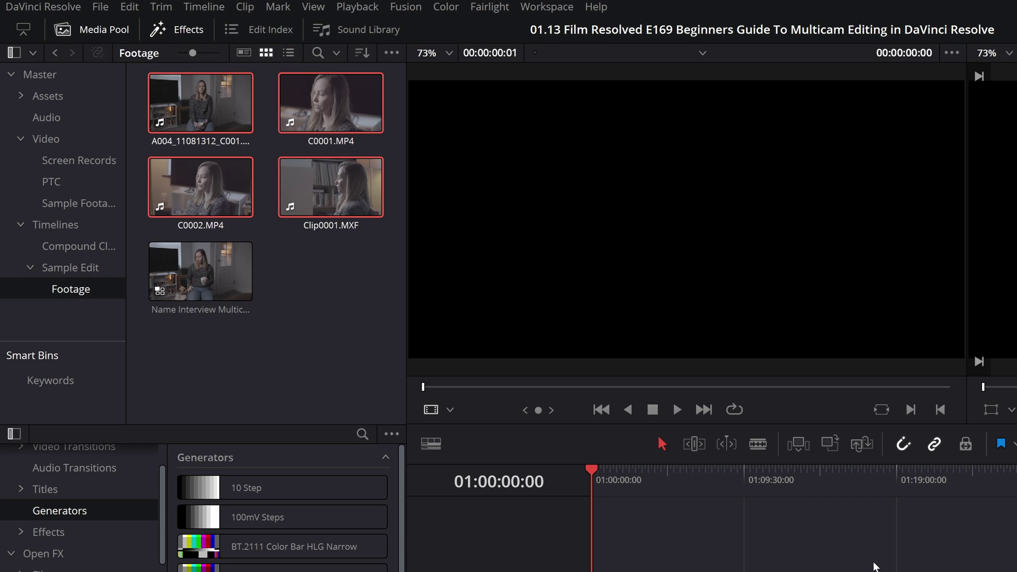
Drag the Name Interview Multicam clip from the Media Pool to the Sample Timeline's start.
left_click(222, 276)
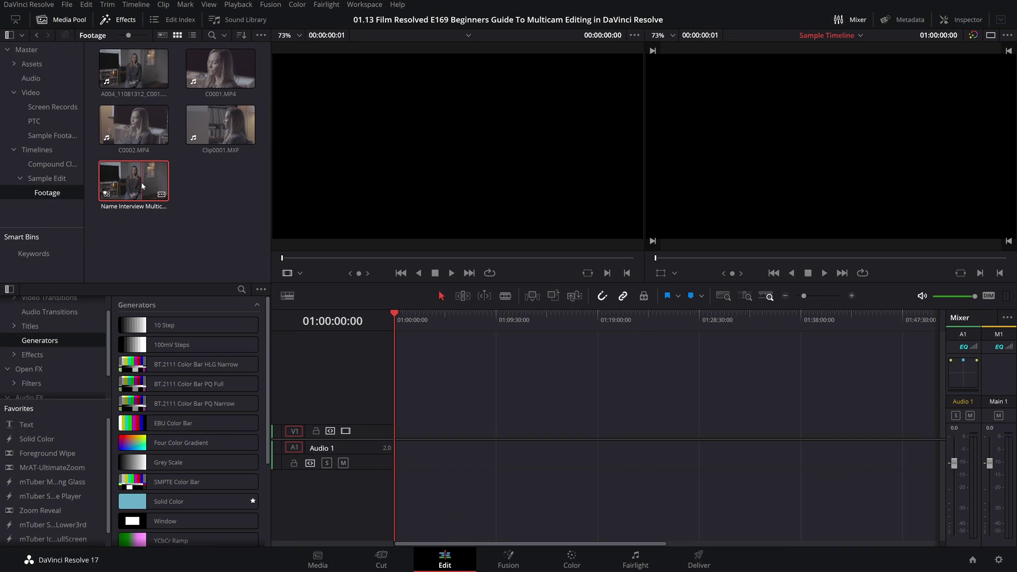
left_click_drag(142, 185, 398, 442)
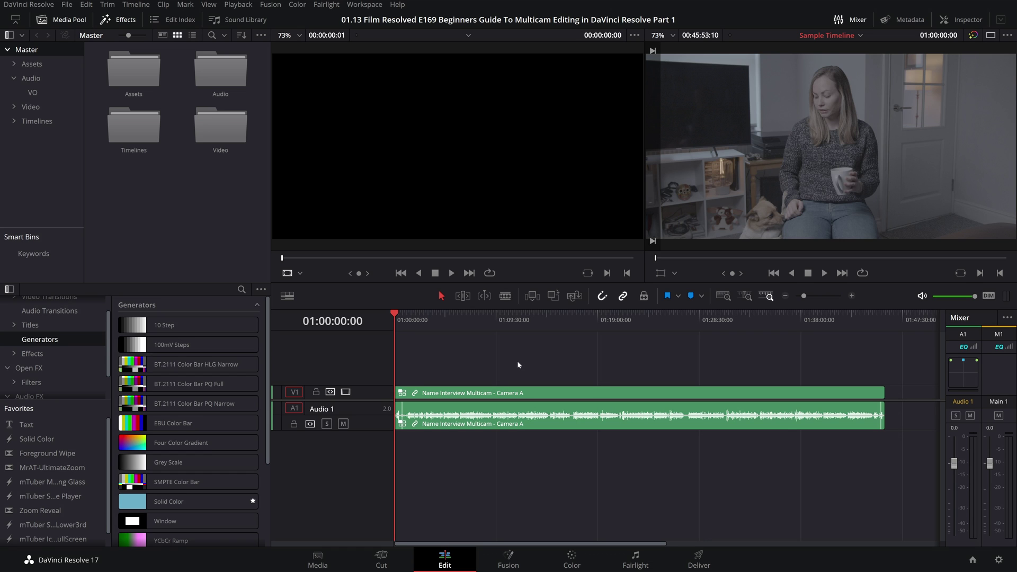
Open the timeline's Name Interview Multicam clip to view its four synced angles.
left_click(540, 394)
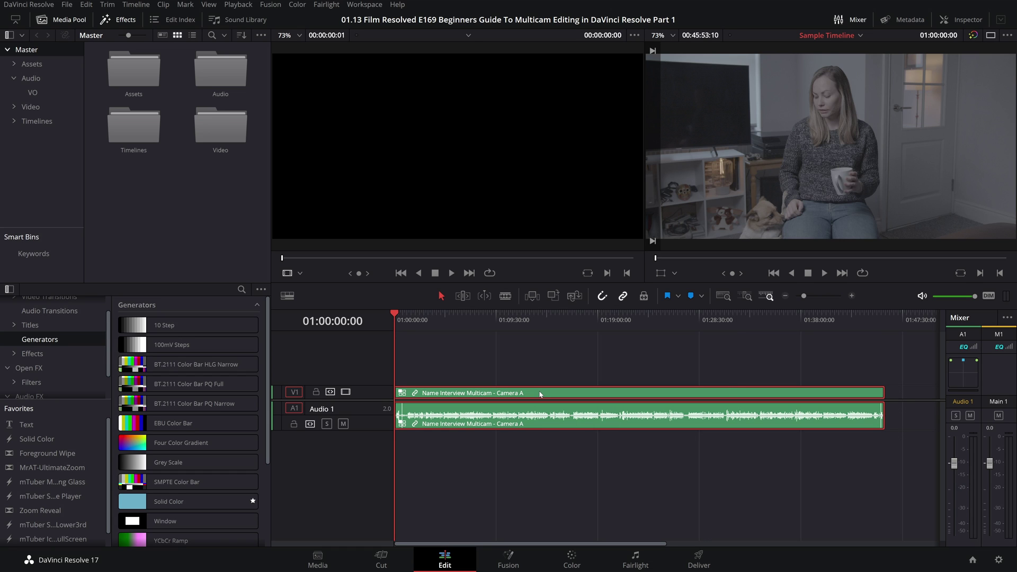
right_click(541, 393)
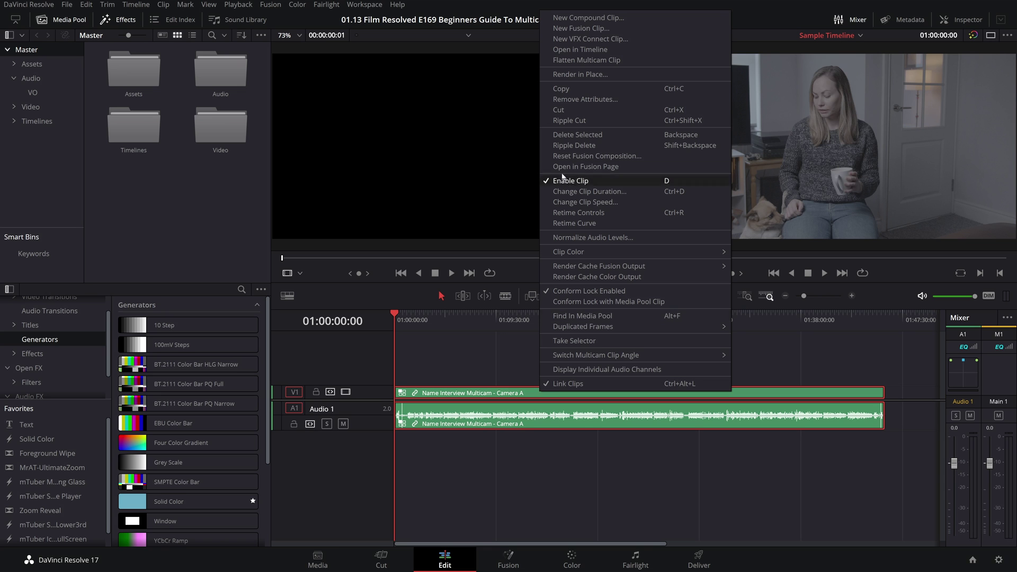
left_click(601, 53)
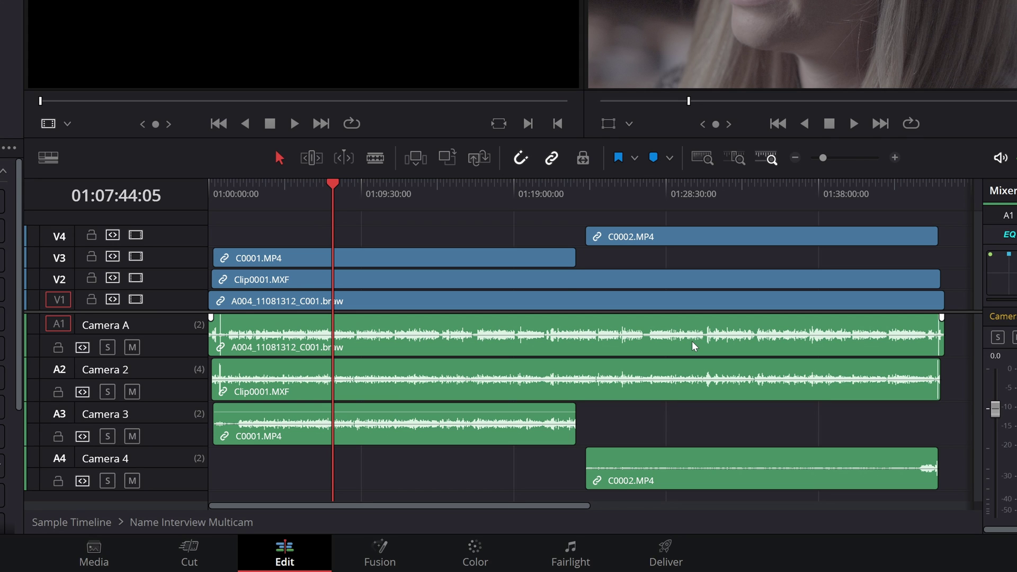
Select the C0001.MP4 and C0002.MP4 angles, then bring up the angle management menu.
left_click(523, 257)
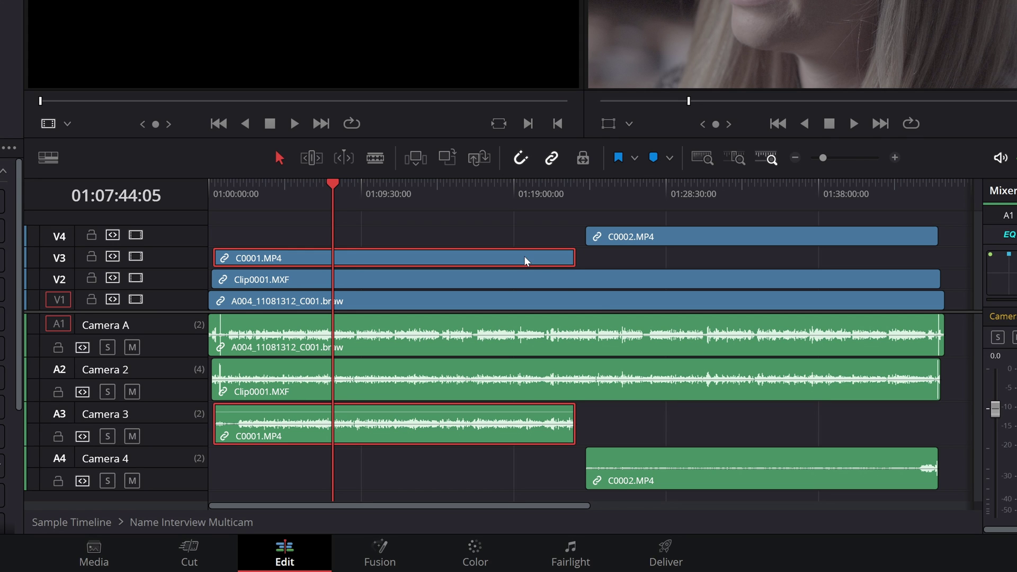
left_click(717, 237)
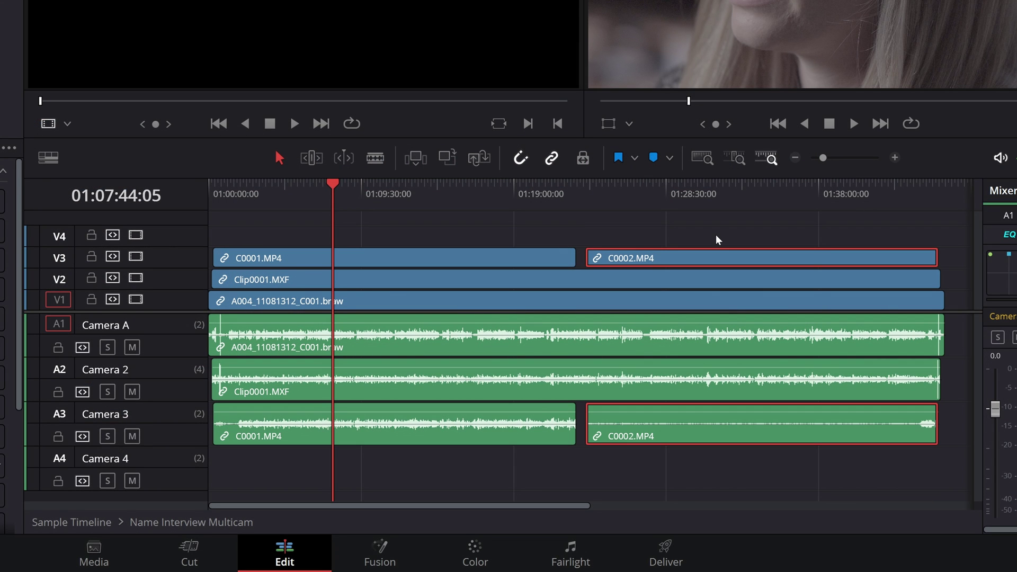
right_click(166, 219)
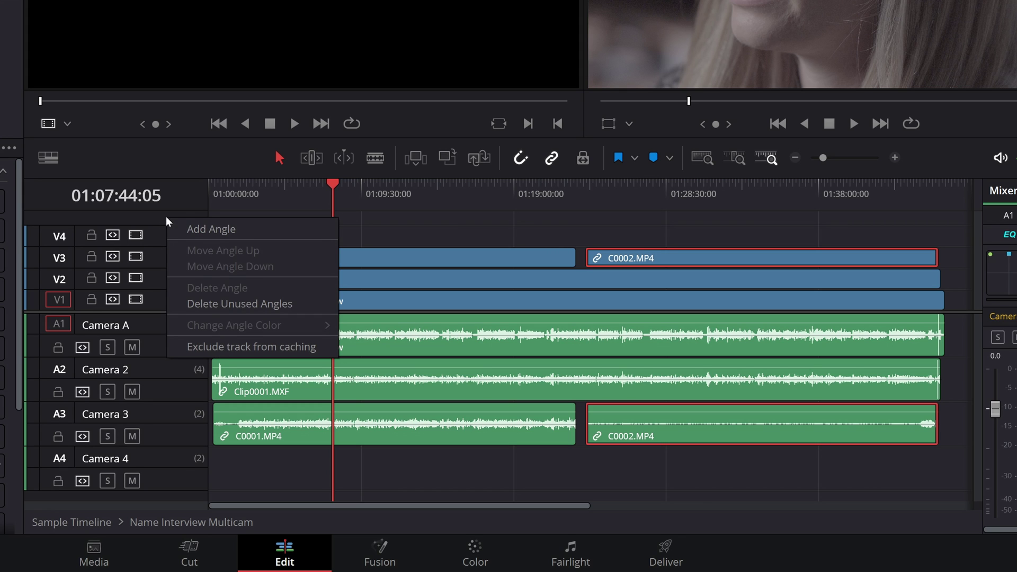
Delete the unused angles from the multicam clip and clear the clip selection.
left_click(228, 303)
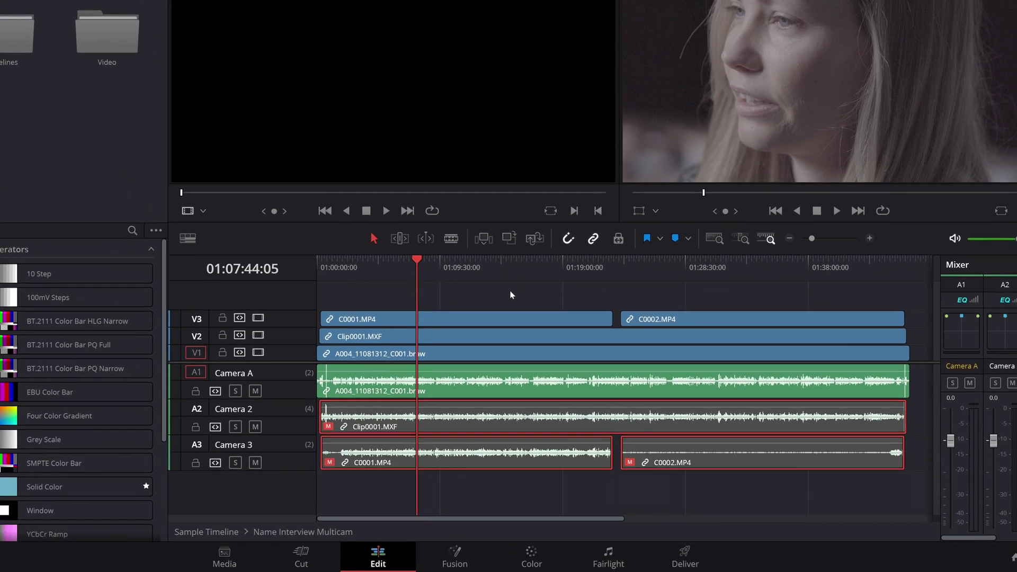
left_click(448, 222)
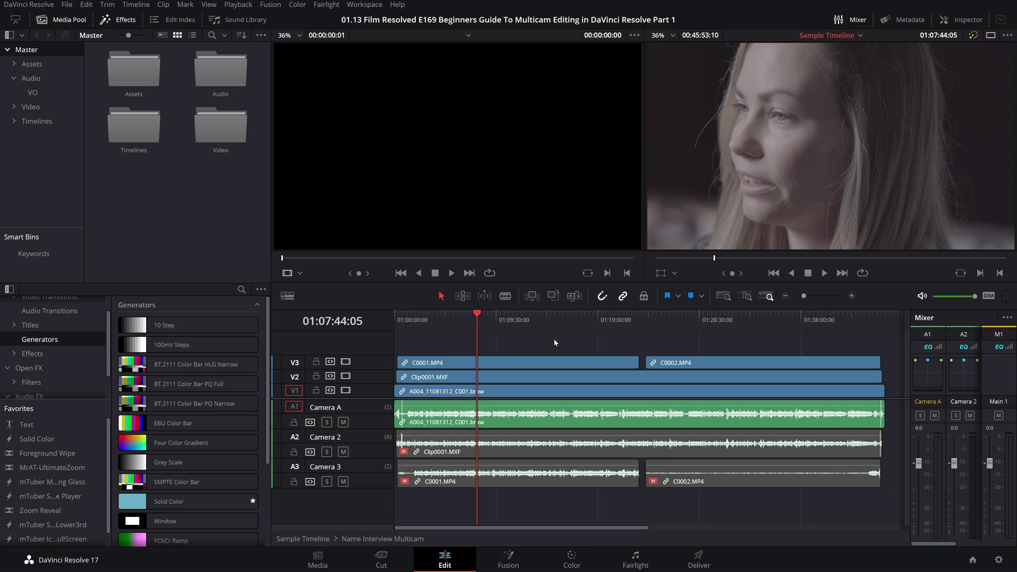
Play the multicam near the start and near the end to check all angles sync.
key("space")
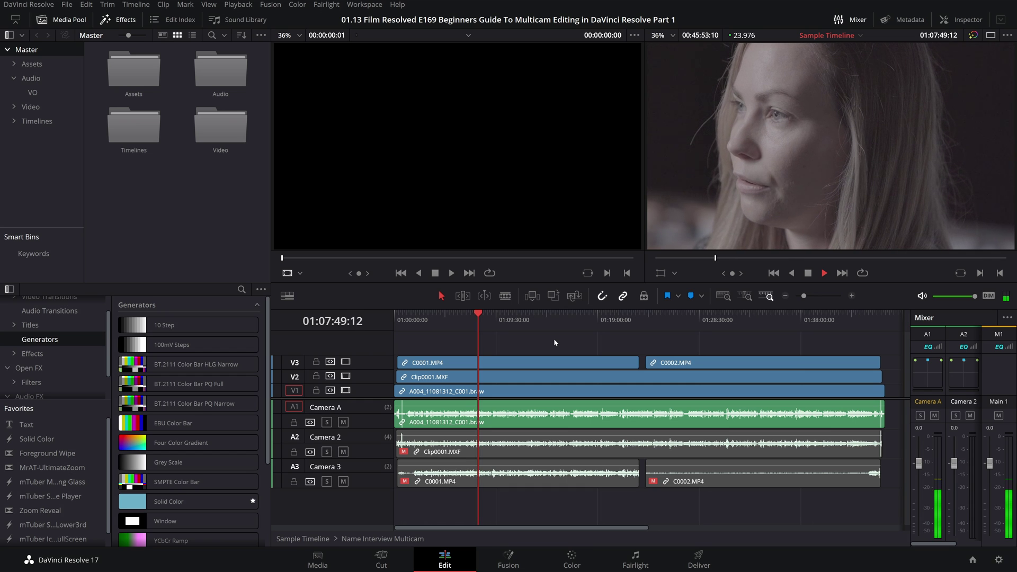
key("space")
left_click(777, 318)
key("space")
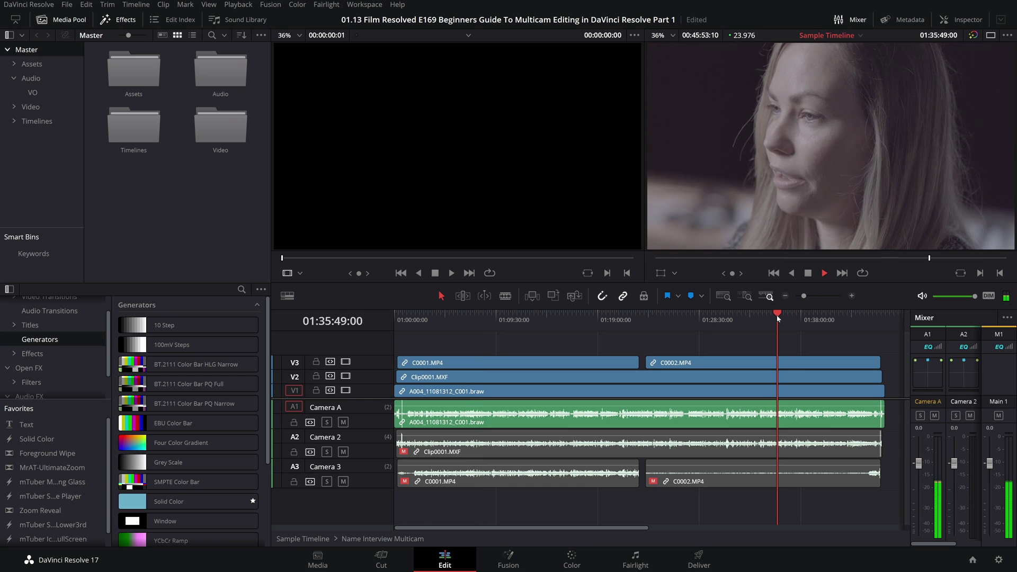
key("space")
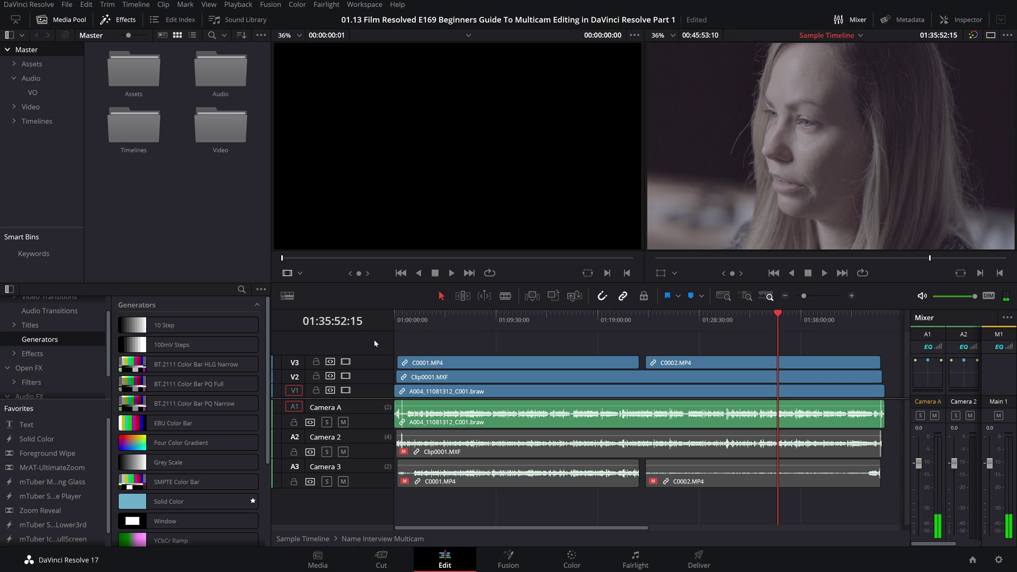
Disable V3/A3 and replay the start and end to check the remaining angles' sync.
left_click(347, 362)
left_click(431, 322)
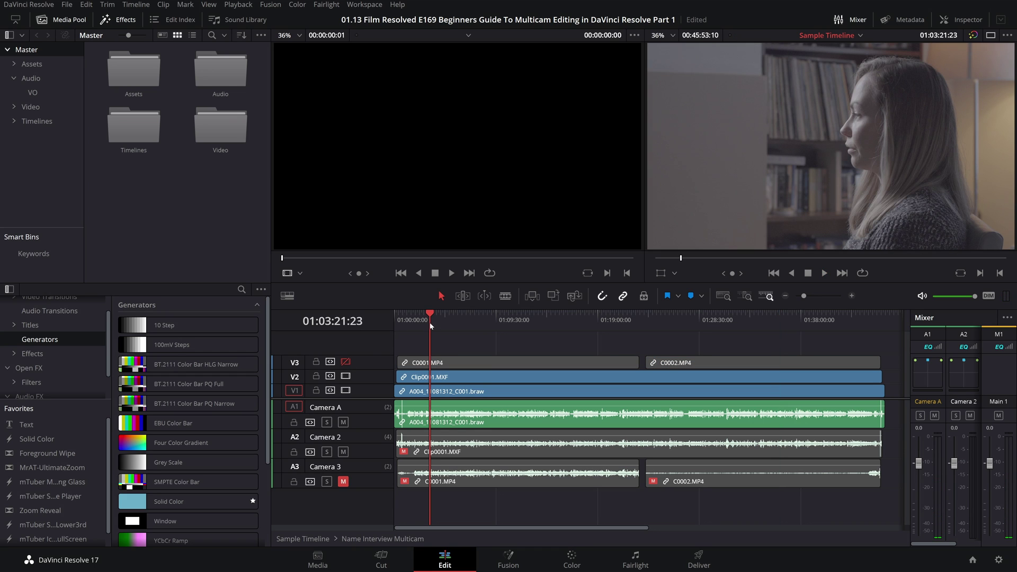
key("space")
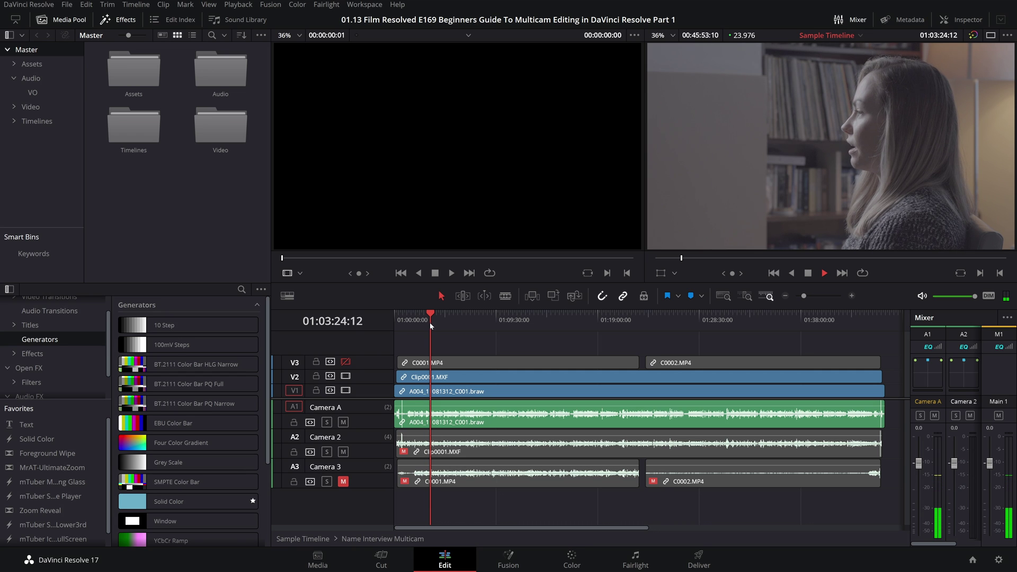
key("space")
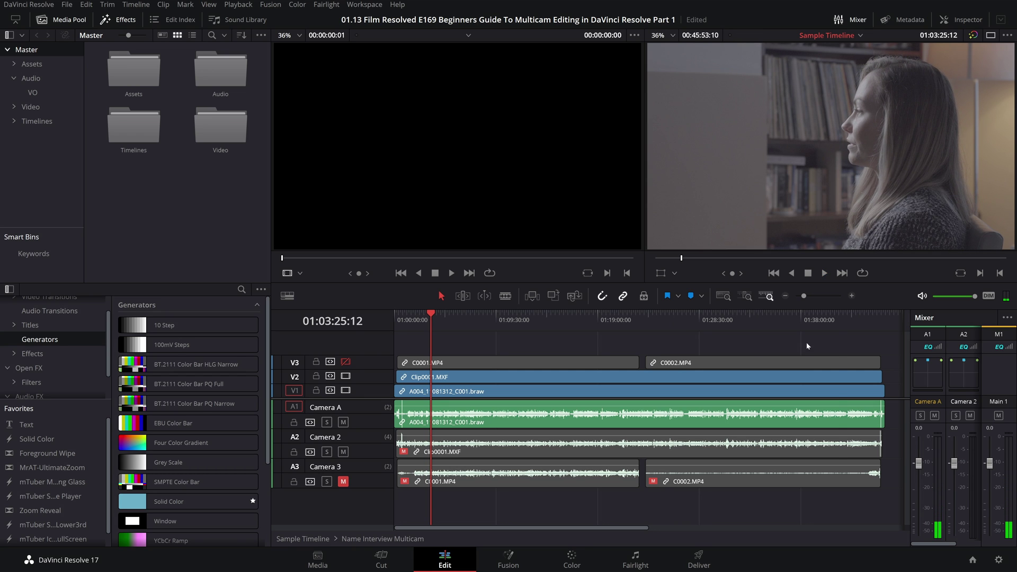
left_click(837, 324)
key("space")
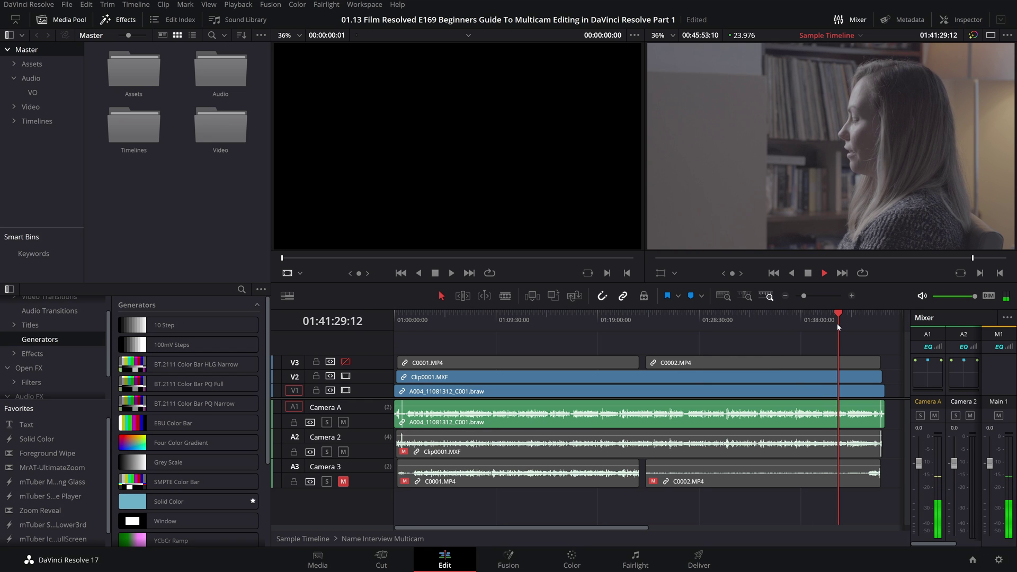
key("space")
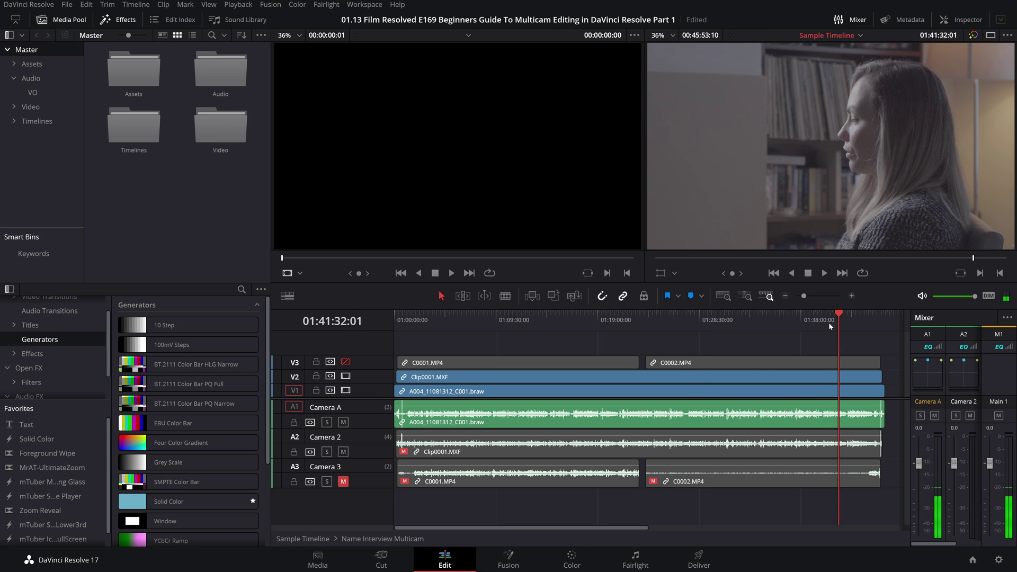
Disable V2 and mute A2, then play the main camera angle near the end.
left_click(346, 376)
left_click(343, 451)
left_click(427, 324)
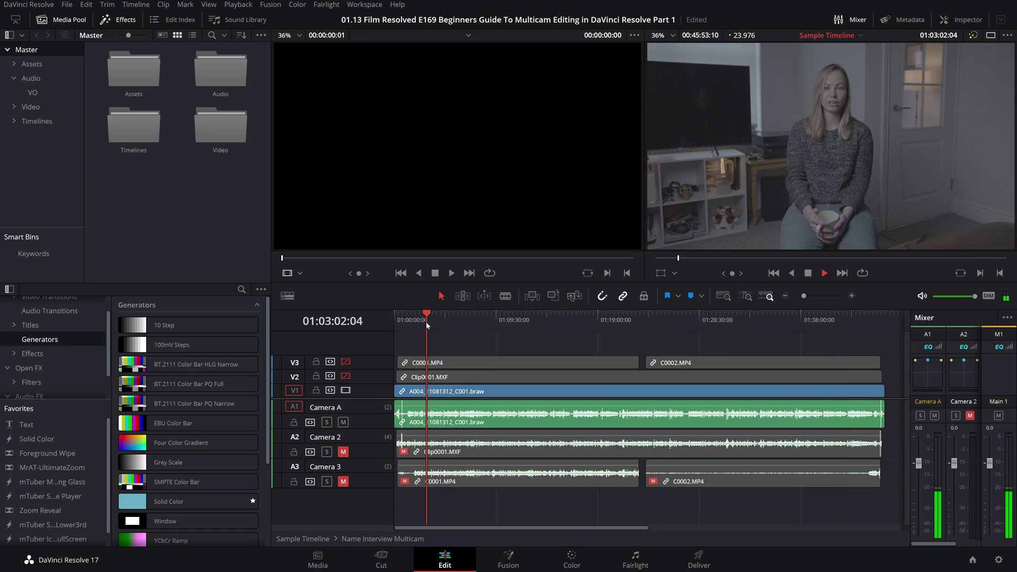
left_click(833, 322)
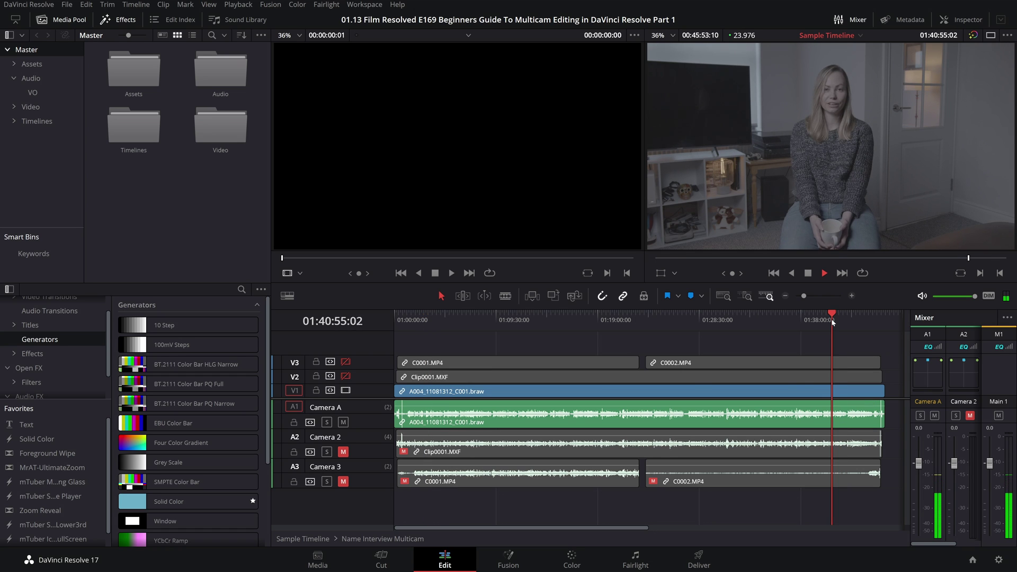
key("space")
Re-enable A2 audio and the V2 and V3 video tracks.
left_click(344, 451)
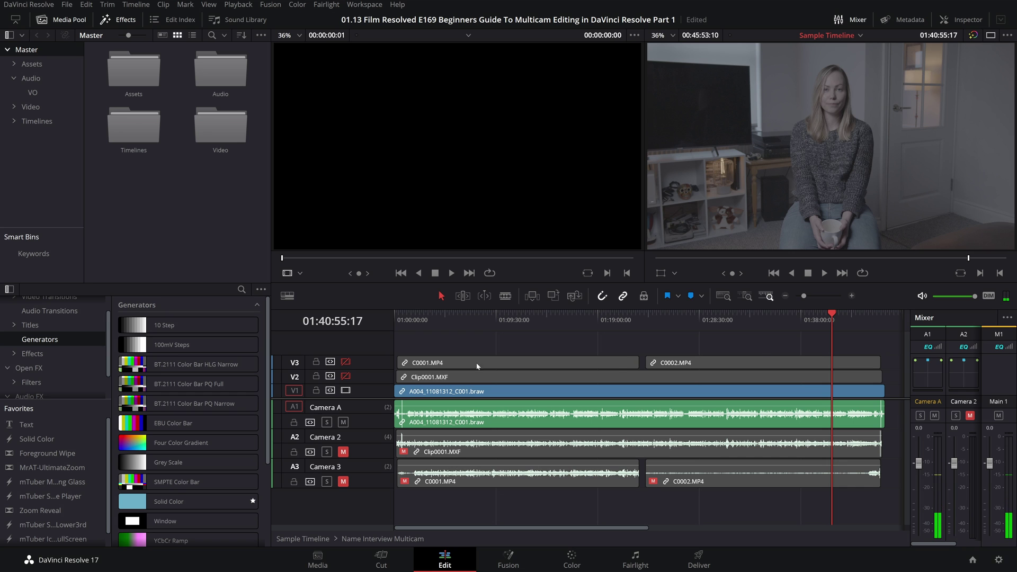
left_click(347, 376)
left_click(345, 361)
Unmute A3 and rename the Camera A angle to 'A Cam'.
left_click(344, 482)
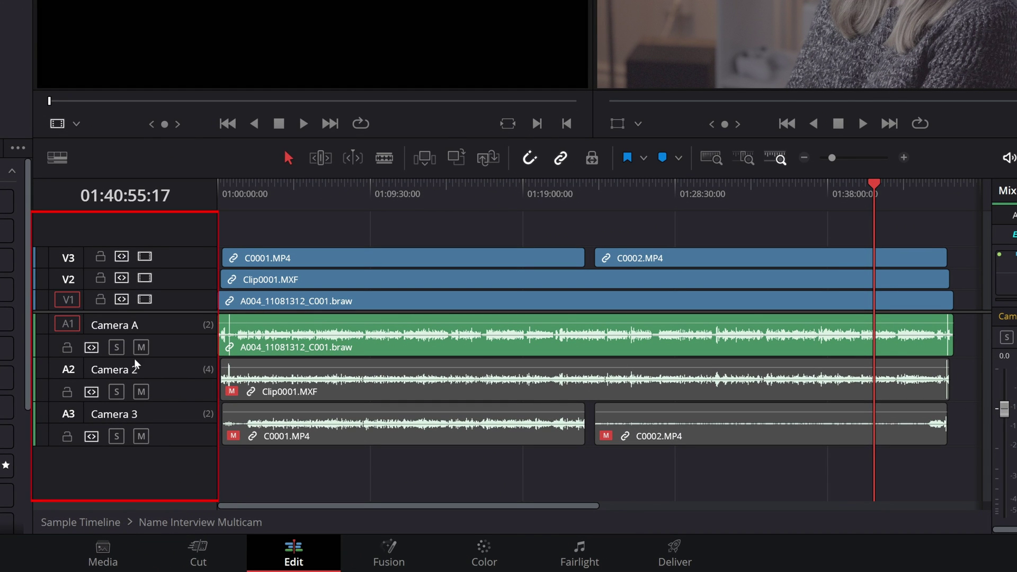
double_click(111, 331)
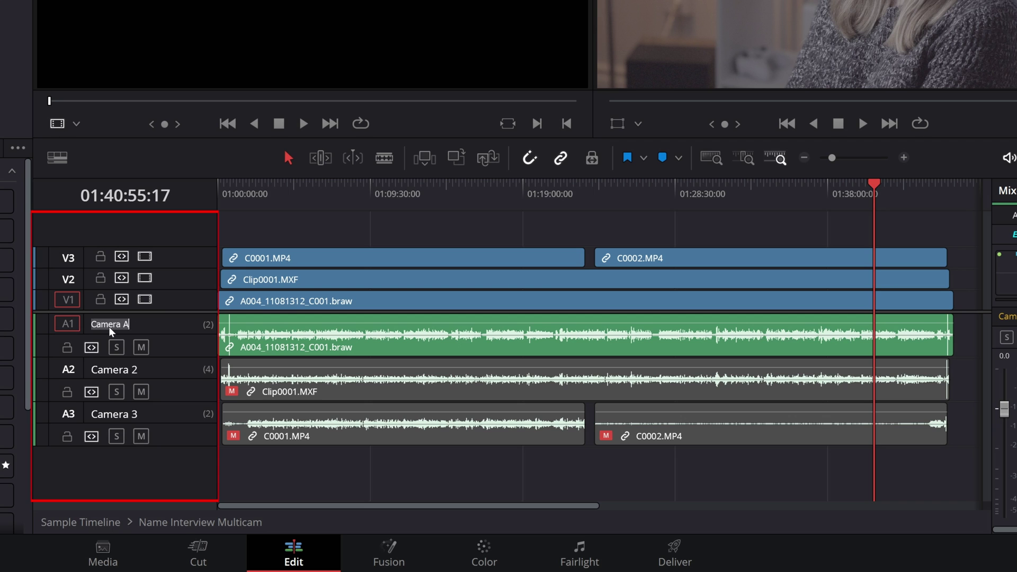
type("A Cam")
key("Return")
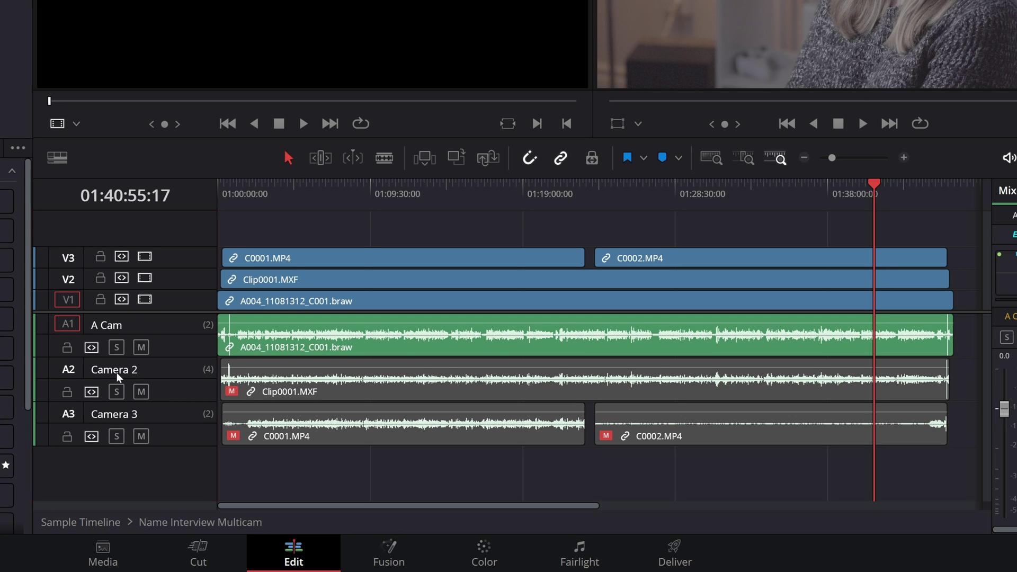
Rename the Camera 2 angle 'B Cam' and the Camera 3 angle 'C Cam'.
double_click(117, 371)
type("BV")
key("BackSpace")
type("Cam")
double_click(104, 416)
type("C Cam")
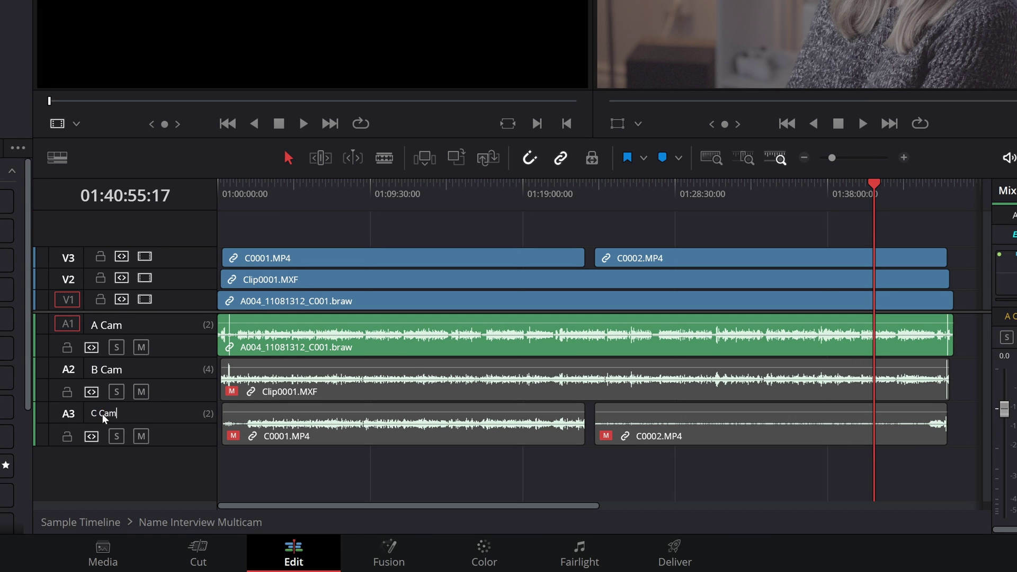
key("Return")
Go back to the Sample Timeline via its breadcrumb below the timeline.
left_click(88, 524)
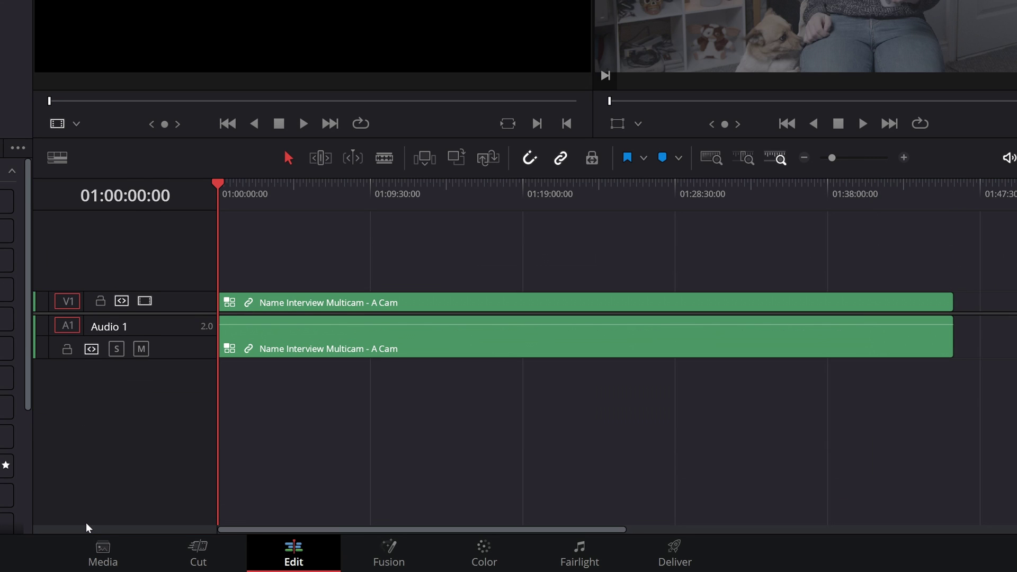